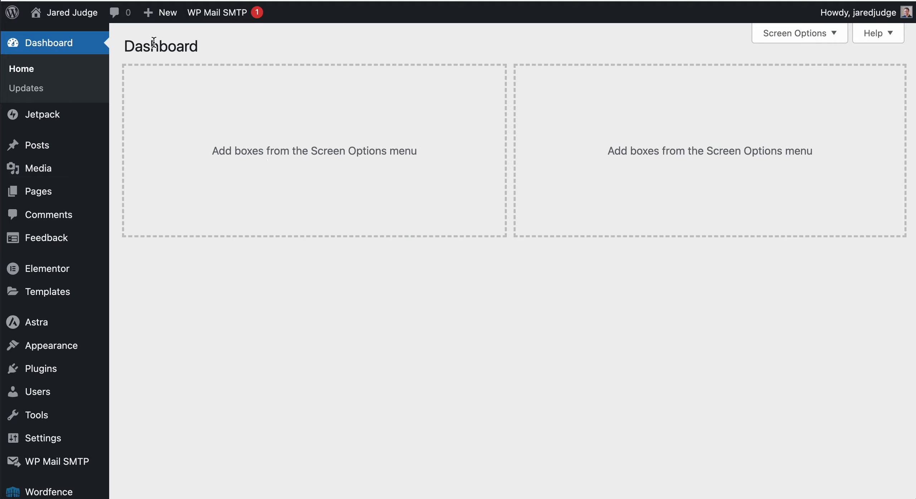
# Go to the list of all posts and start a new post.
pyautogui.moveTo(163, 21)
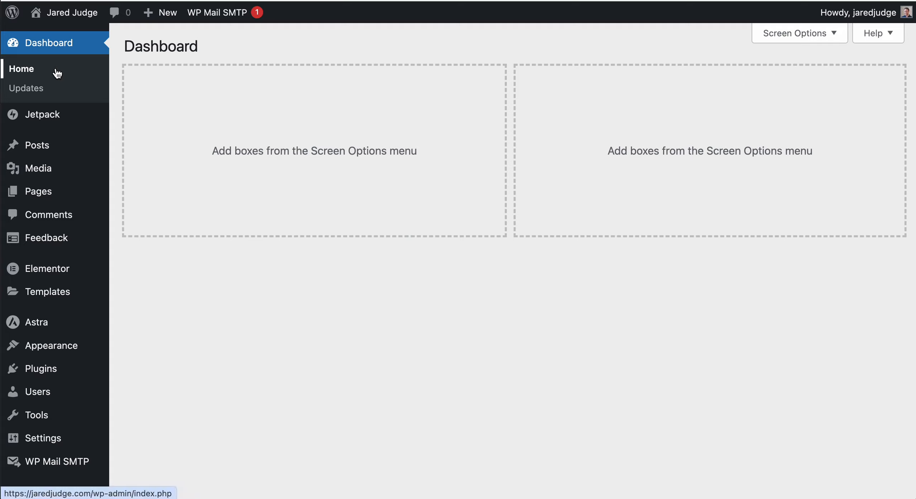
pyautogui.moveTo(44, 147)
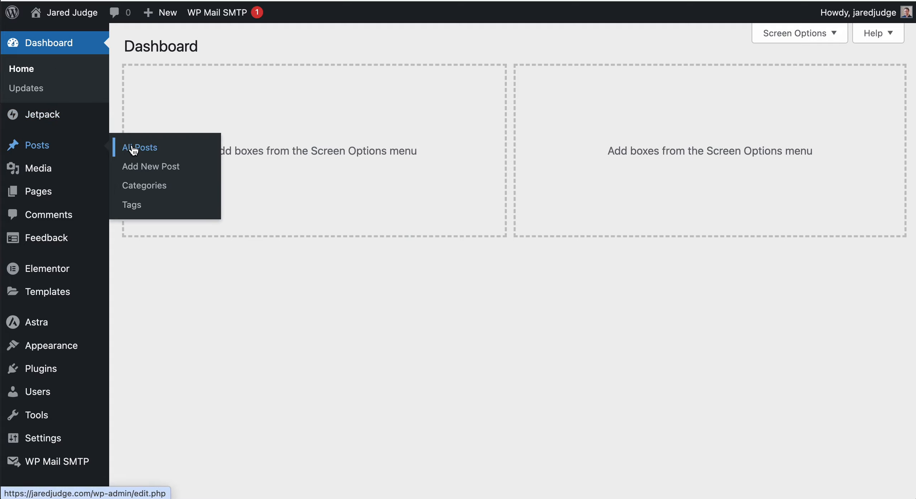
pyautogui.click(153, 149)
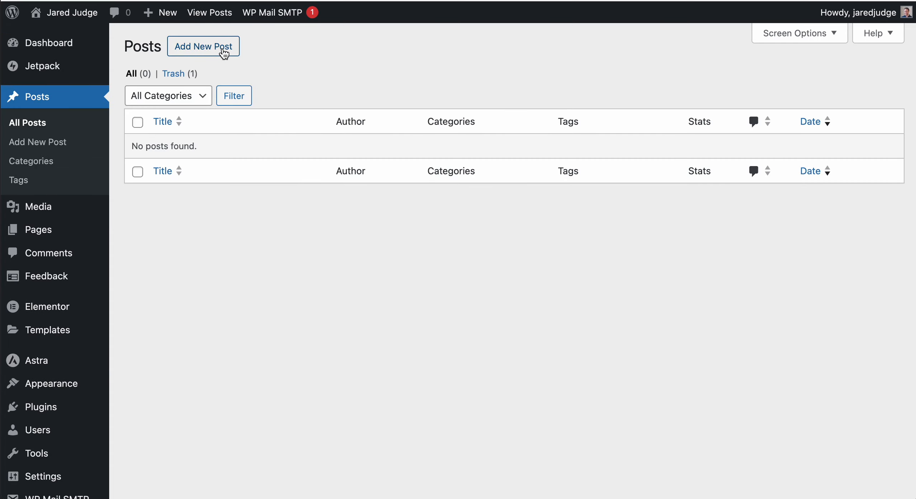
pyautogui.click(193, 53)
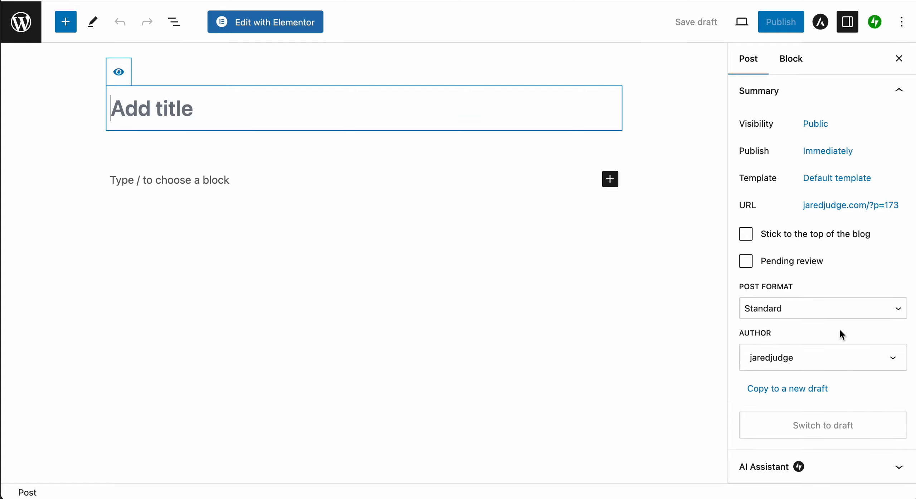
# Title the post "Partner Spotlight: Villa Parker Event Venue".
pyautogui.scroll(-5, 838, 323)
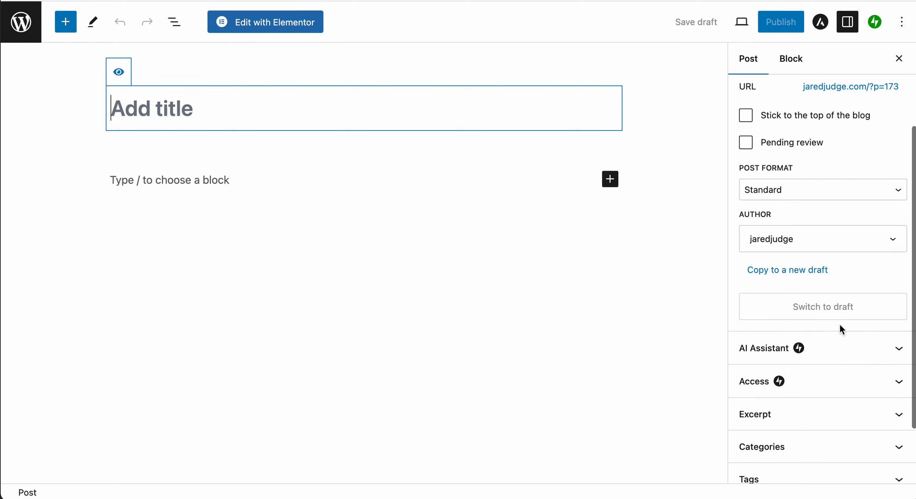
pyautogui.scroll(5, 838, 323)
pyautogui.click(198, 110)
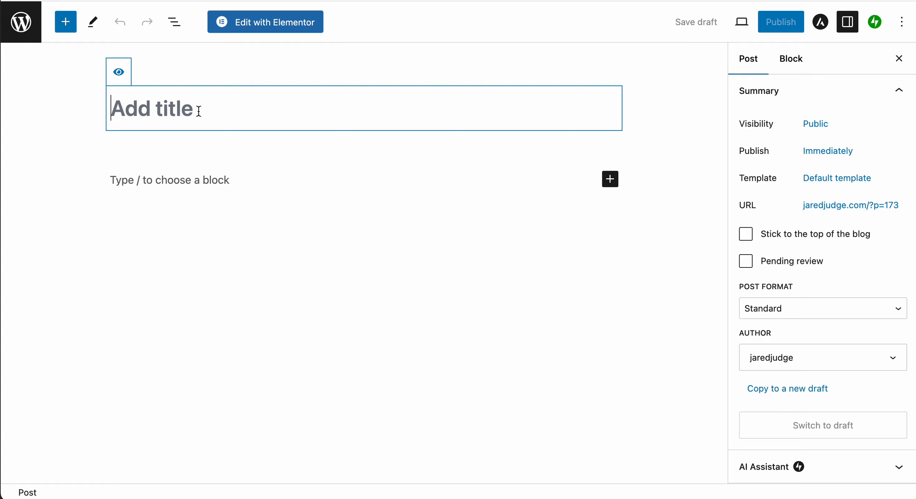
pyautogui.write('Par')
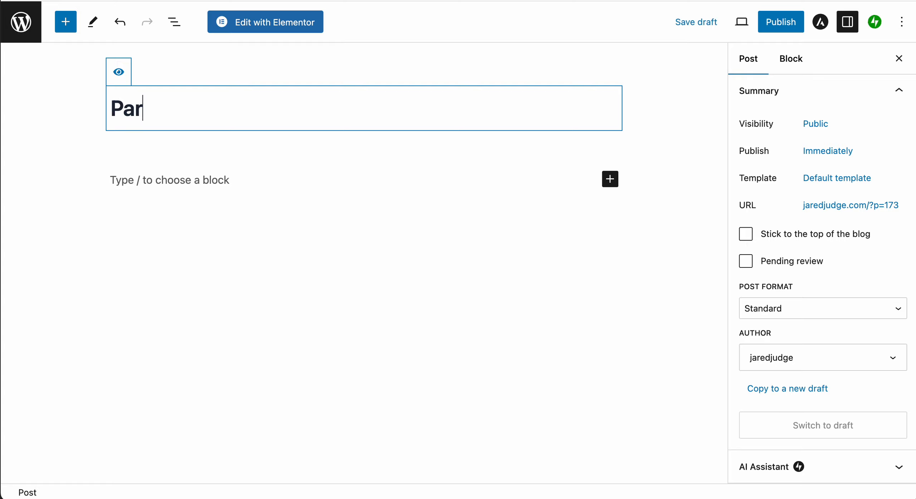
pyautogui.write('tner Spotl')
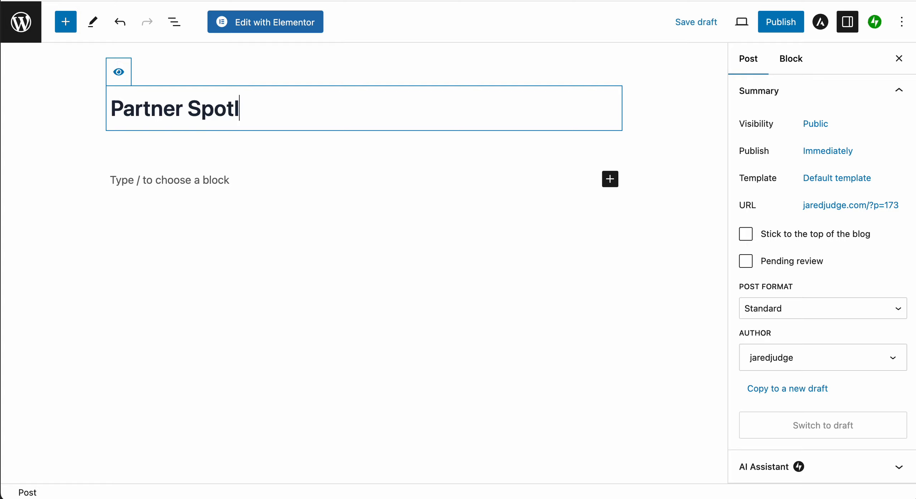
pyautogui.write('ight: Villa ')
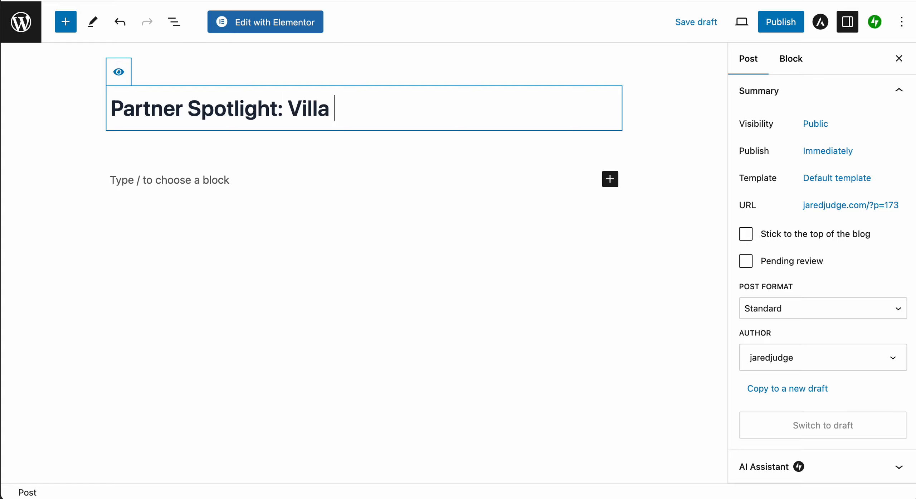
pyautogui.write('Parker Event Venue')
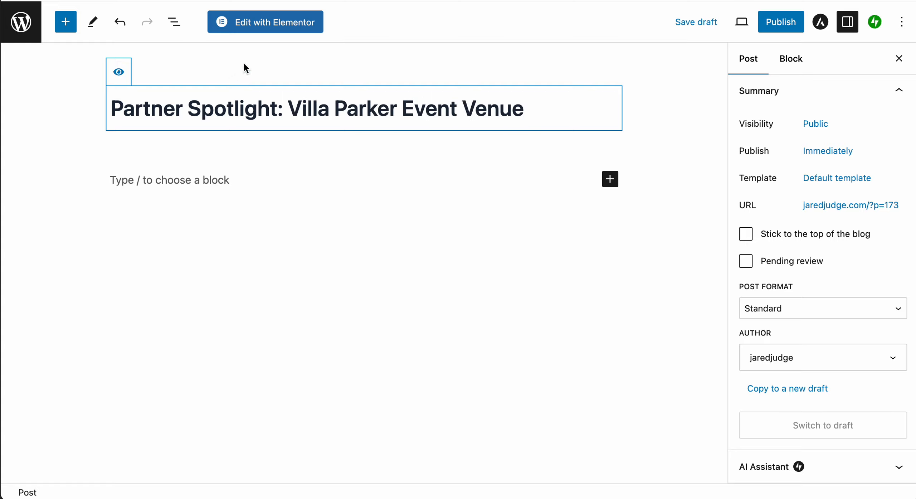
pyautogui.click(284, 77)
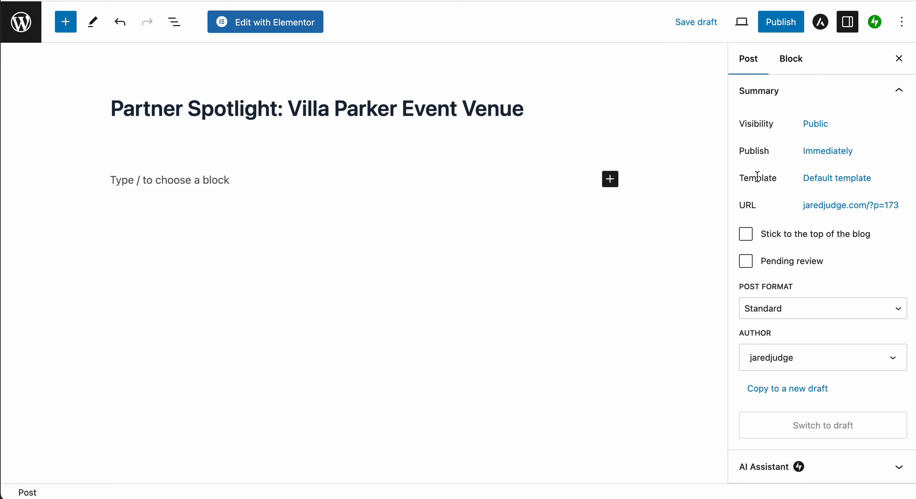
# Look through the post's settings and expand its category options.
pyautogui.scroll(-10, 757, 177)
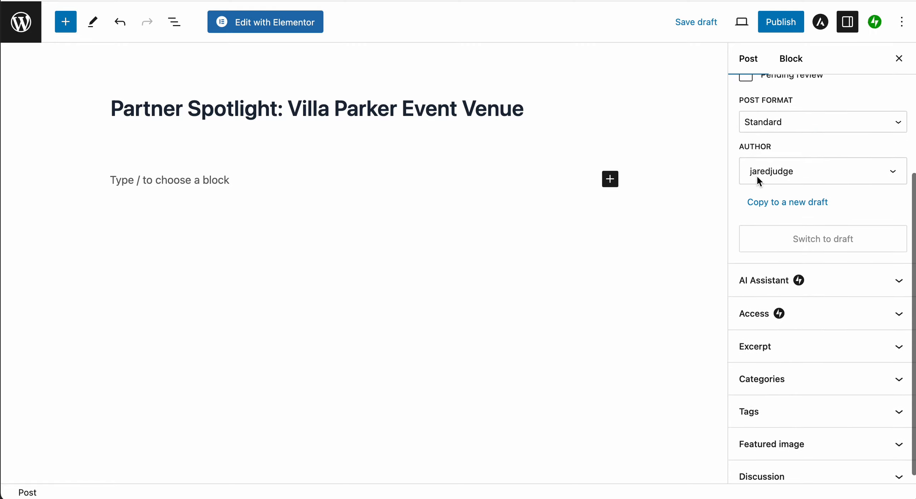
pyautogui.scroll(-1, 756, 174)
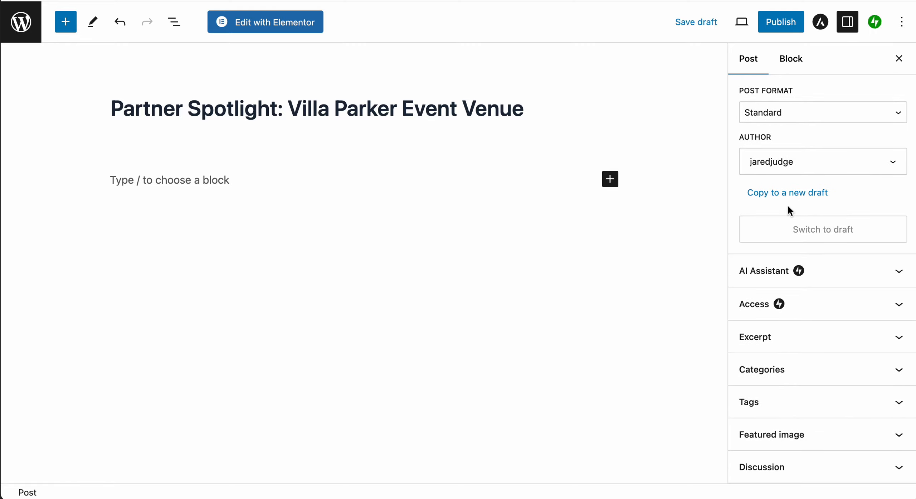
pyautogui.scroll(10, 788, 207)
pyautogui.scroll(-10, 788, 207)
pyautogui.scroll(10, 788, 207)
pyautogui.scroll(-10, 788, 206)
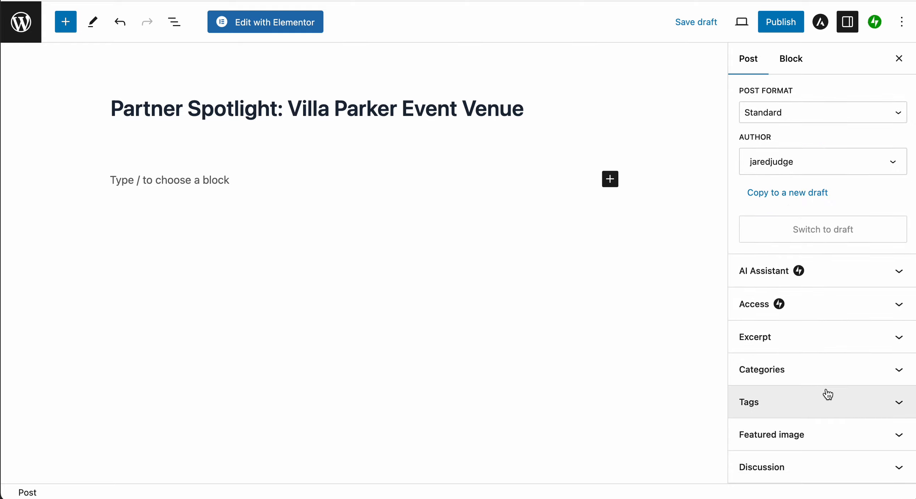
pyautogui.click(830, 371)
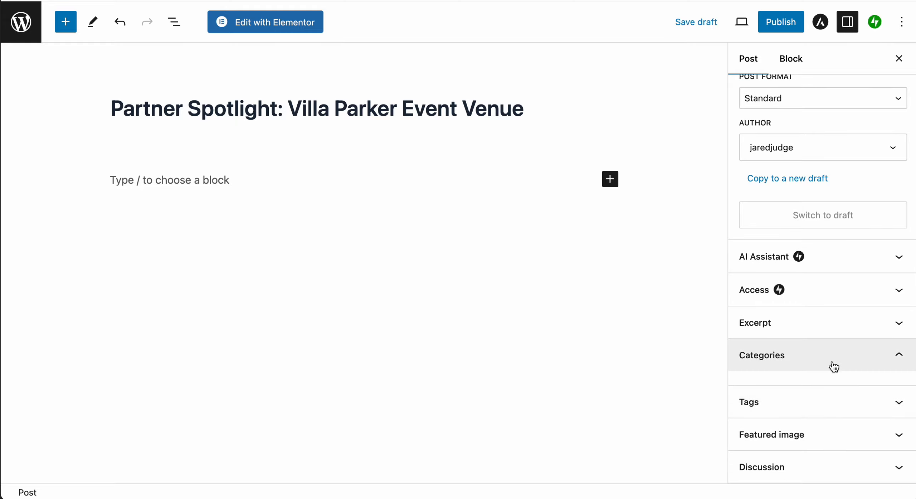
pyautogui.scroll(-2, 814, 375)
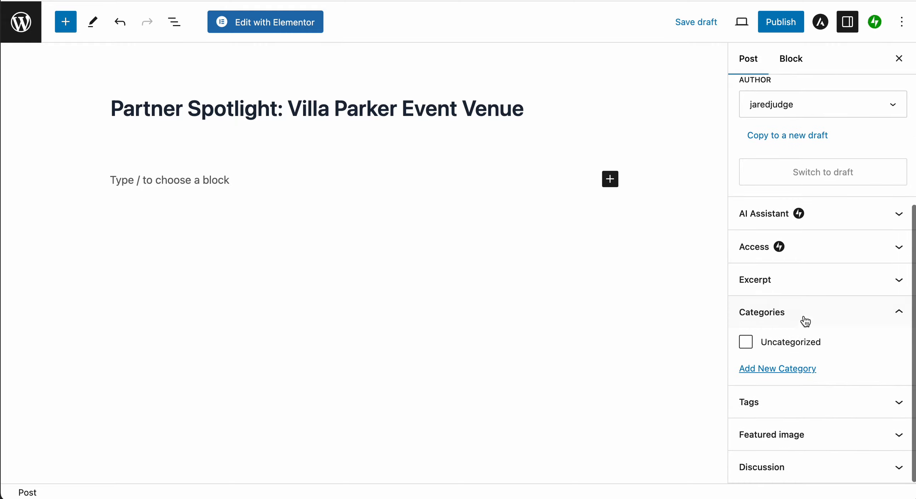
pyautogui.moveTo(765, 344); pyautogui.dragTo(798, 342)
pyautogui.click(774, 343)
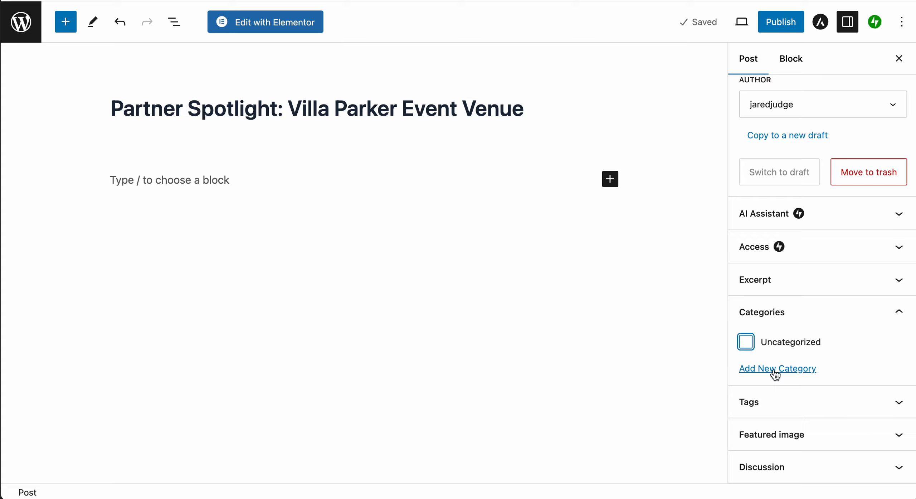
# Create a new category named "Partner Spotlights" for the post and collapse the category options.
pyautogui.click(774, 371)
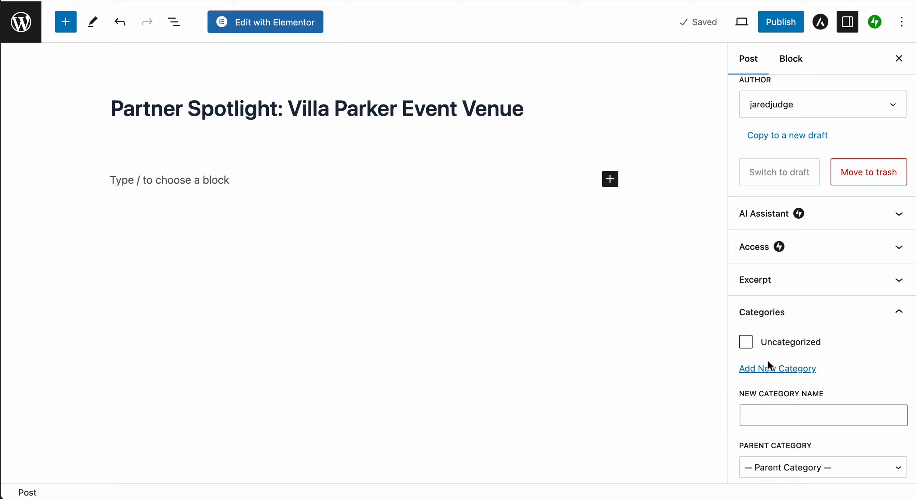
pyautogui.scroll(-4, 767, 358)
pyautogui.click(772, 281)
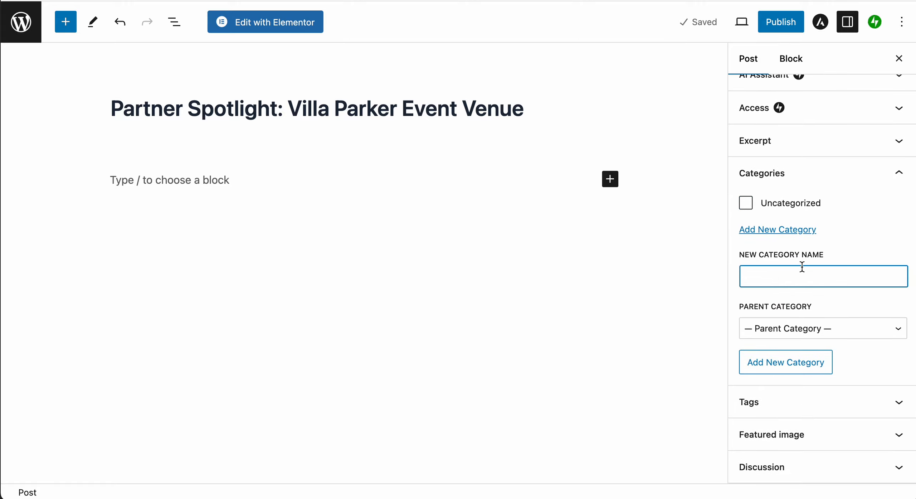
pyautogui.write('Partner Spotl')
pyautogui.write('ihgts')
pyautogui.press('BackSpace')
pyautogui.press('BackSpace')
pyautogui.press('BackSpace')
pyautogui.press('BackSpace')
pyautogui.write('ghts')
pyautogui.click(778, 365)
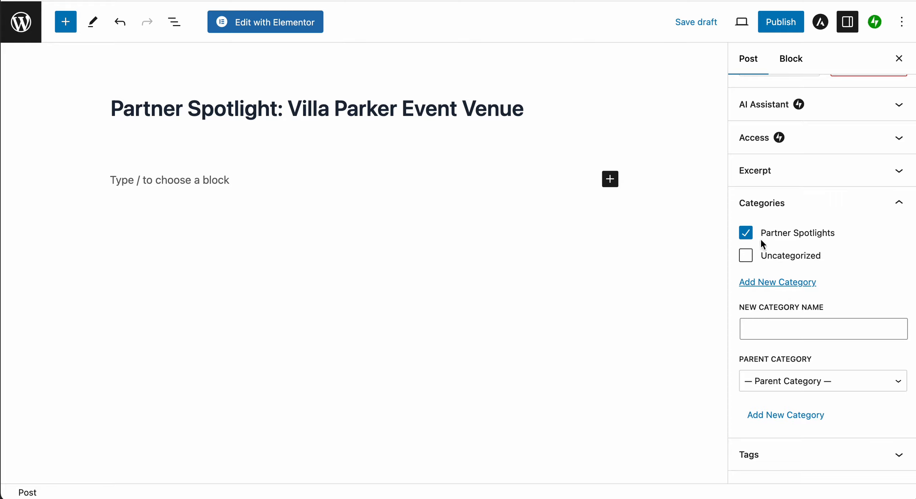
pyautogui.click(790, 212)
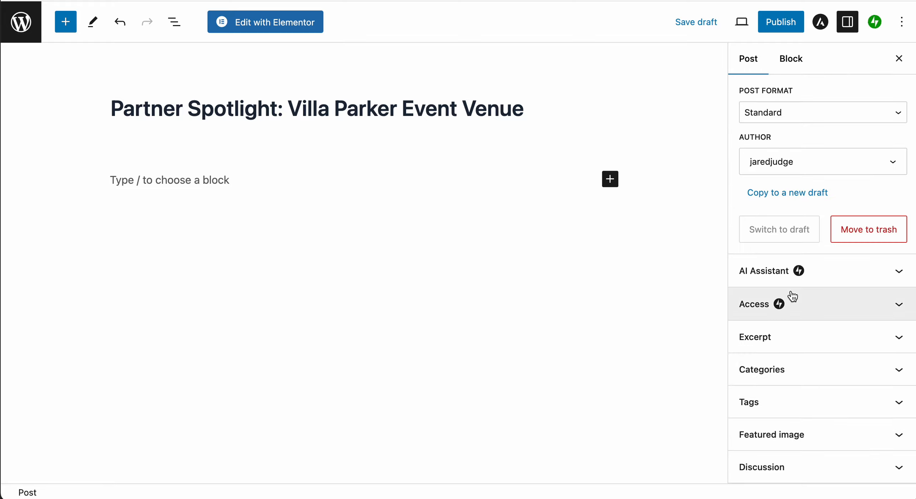
# Set IMG_7413.jpeg from the media library as the post's featured image.
pyautogui.click(779, 440)
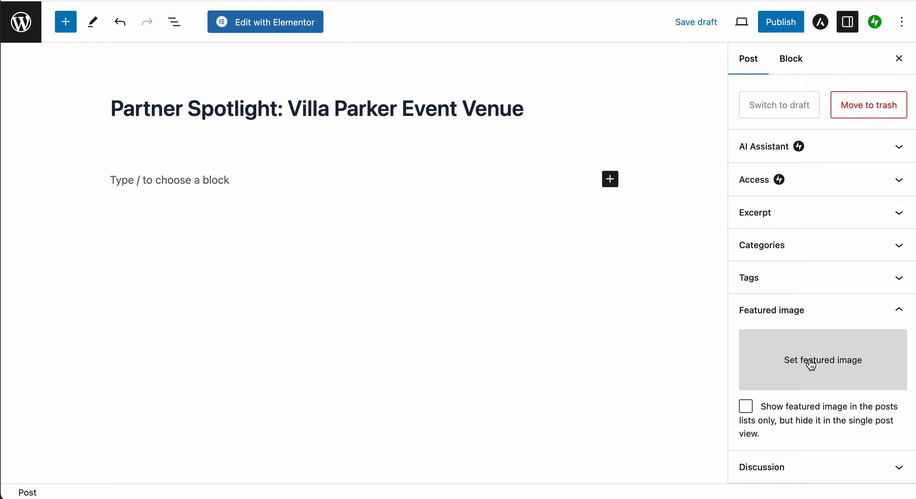
pyautogui.click(811, 362)
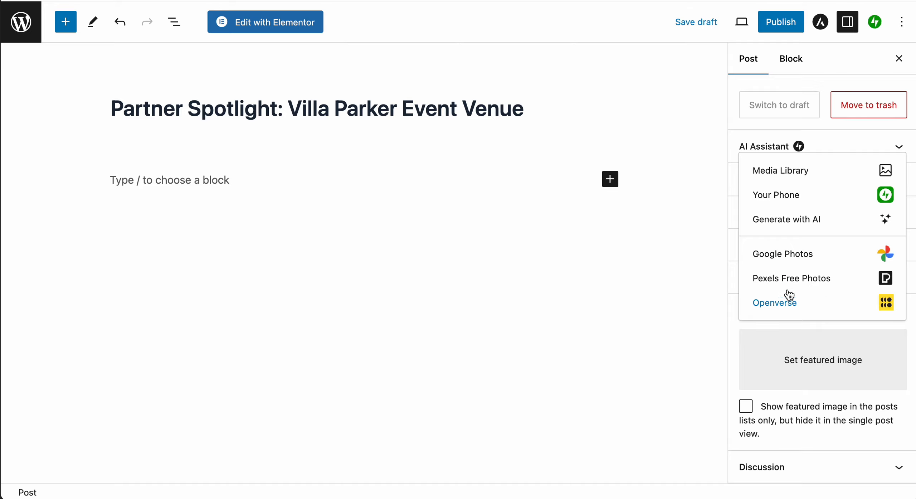
pyautogui.click(779, 174)
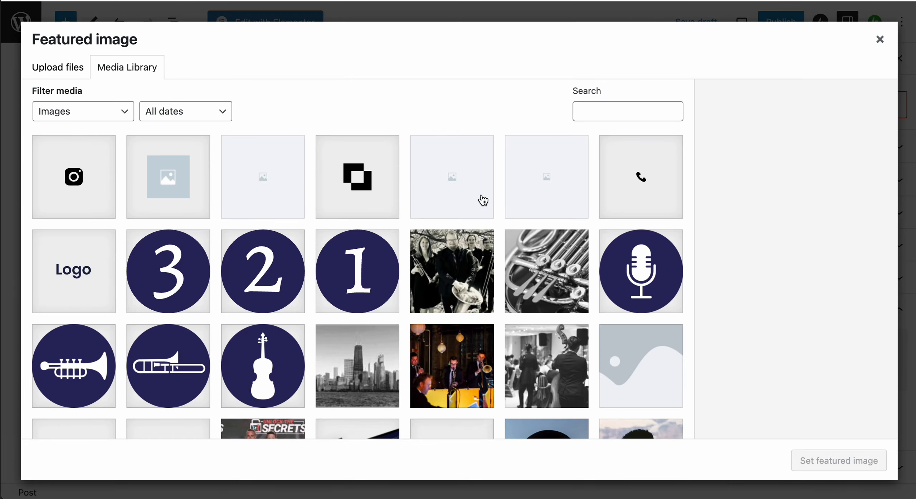
pyautogui.scroll(-2, 482, 218)
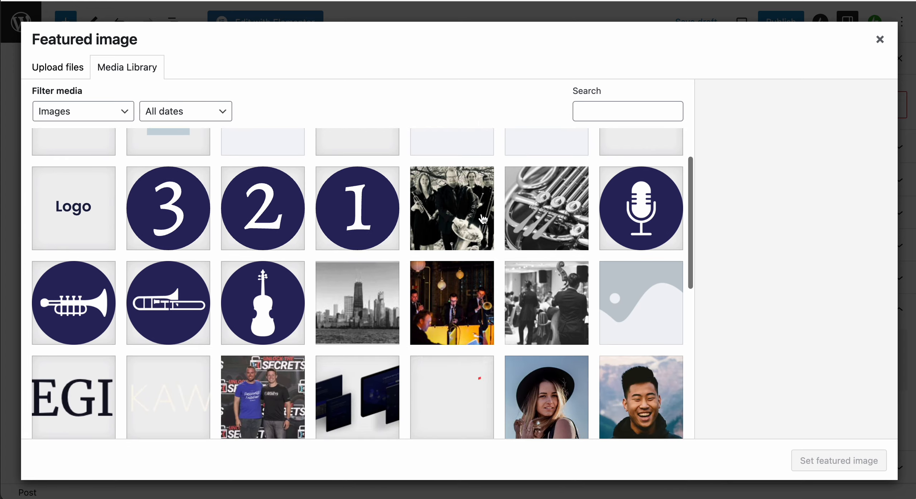
pyautogui.scroll(2, 483, 218)
pyautogui.click(67, 80)
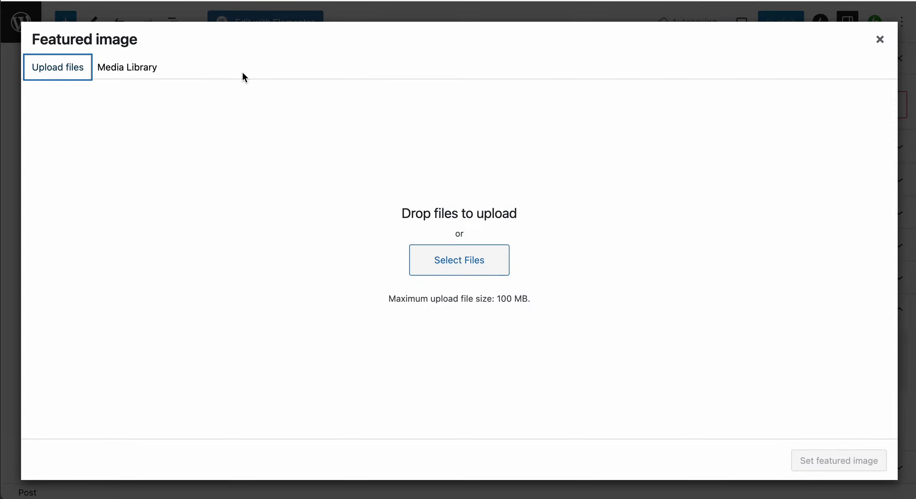
pyautogui.click(143, 67)
pyautogui.scroll(-4, 386, 185)
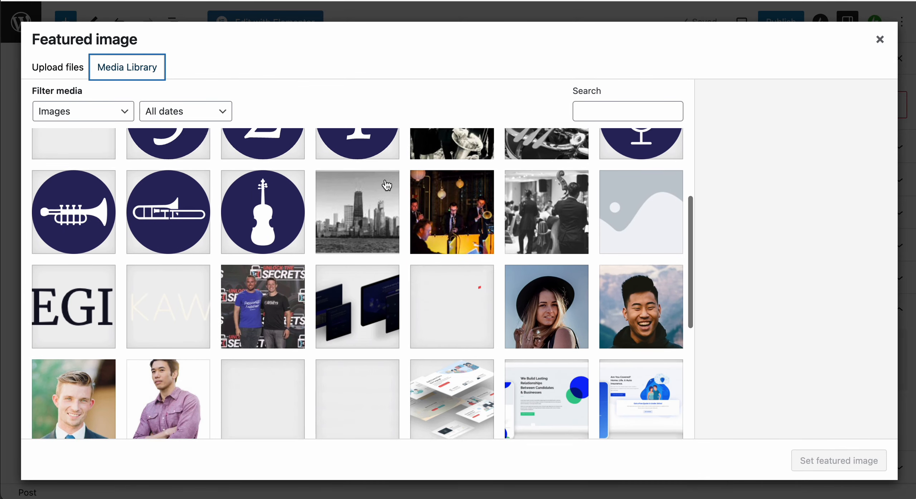
pyautogui.click(286, 295)
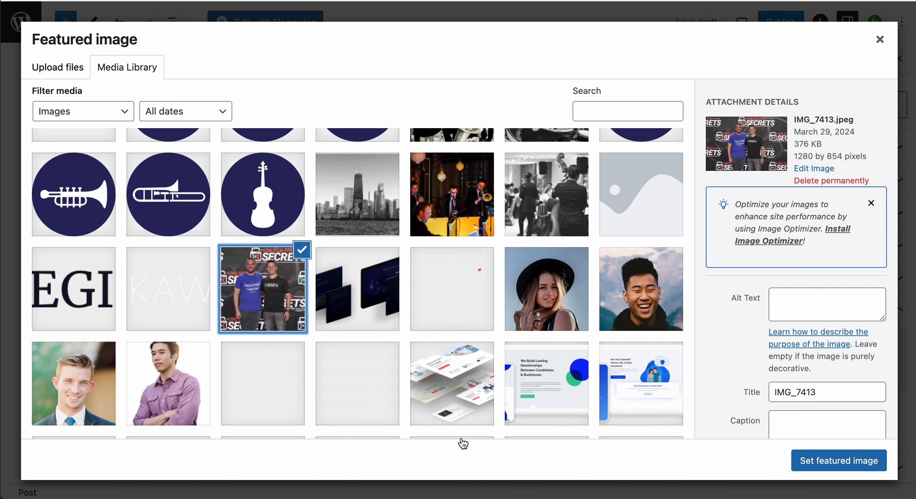
pyautogui.click(844, 465)
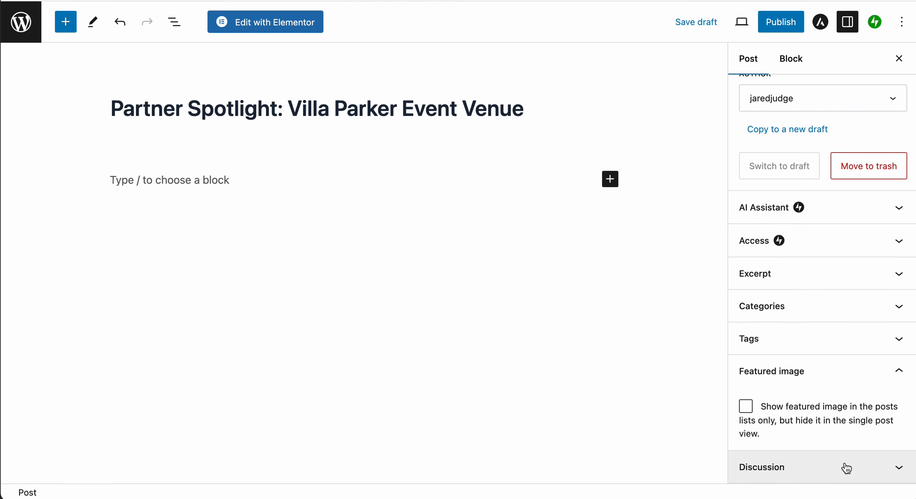
# Switch the post to editing with Elementor and confirm leaving the WordPress editor.
pyautogui.scroll(-3, 747, 183)
pyautogui.scroll(10, 748, 183)
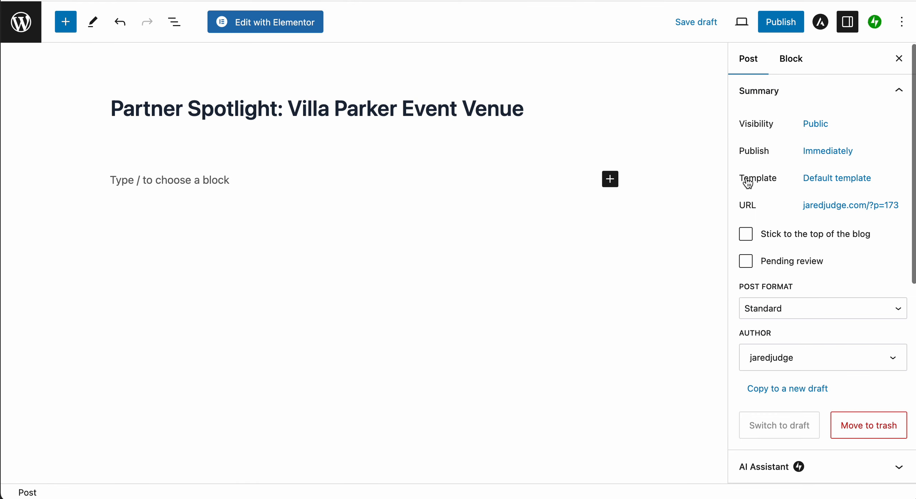
pyautogui.scroll(-5, 748, 183)
pyautogui.scroll(5, 747, 183)
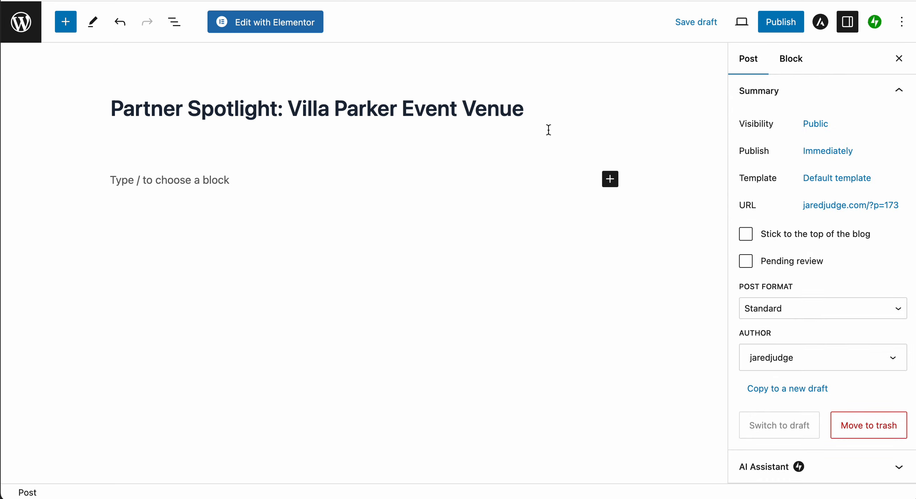
pyautogui.click(281, 27)
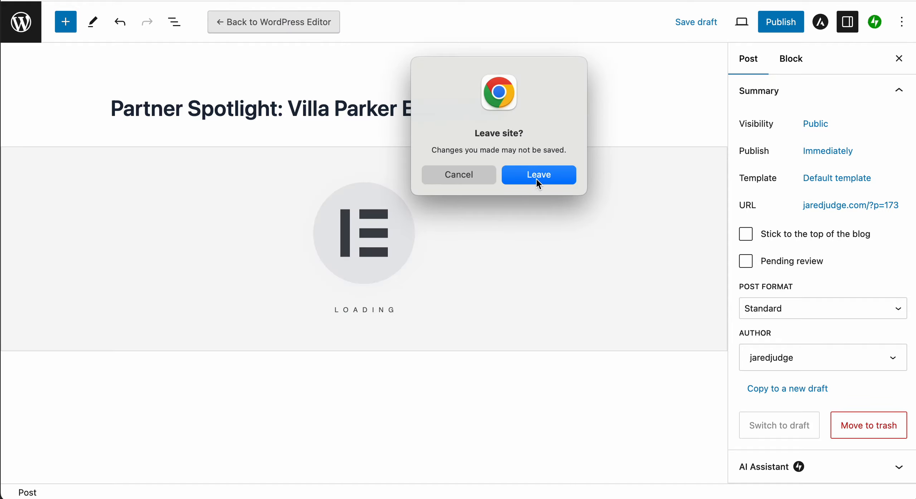
pyautogui.click(537, 178)
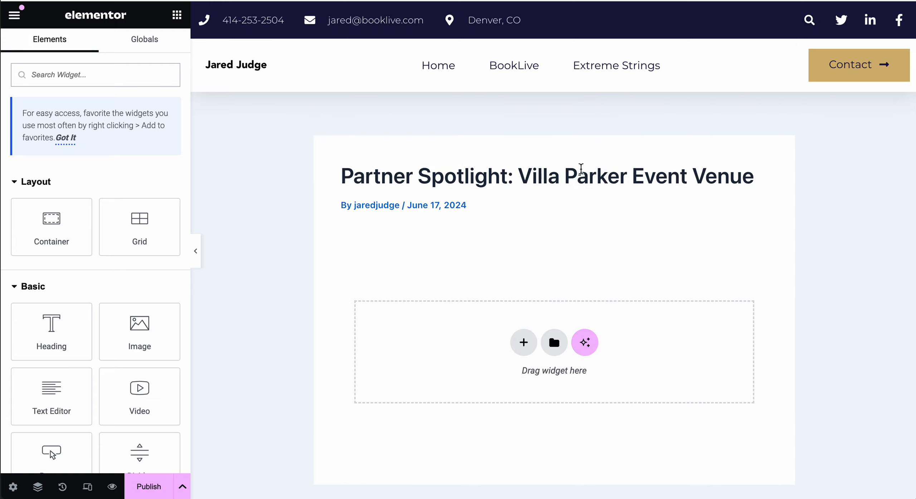
# Add a container to the empty content area below the post title.
pyautogui.scroll(-1, 664, 180)
pyautogui.scroll(1, 664, 181)
pyautogui.scroll(-2, 440, 136)
pyautogui.scroll(2, 438, 135)
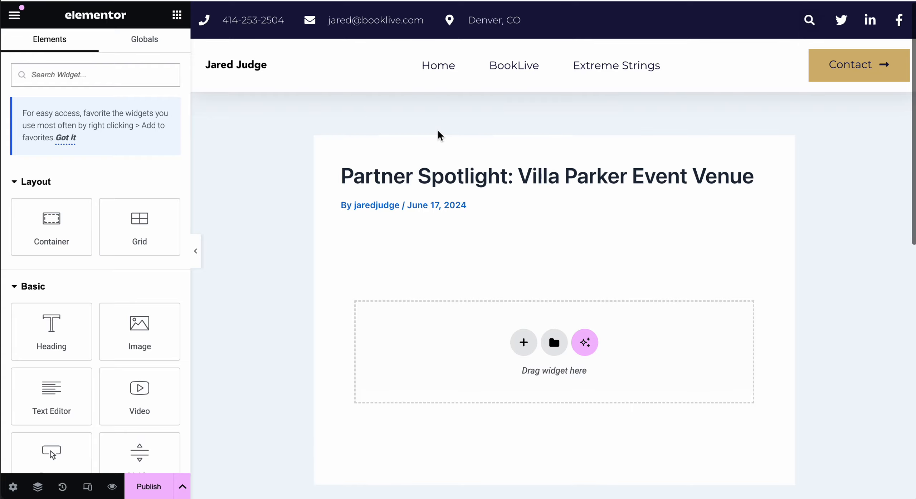
pyautogui.moveTo(39, 222); pyautogui.dragTo(524, 343)
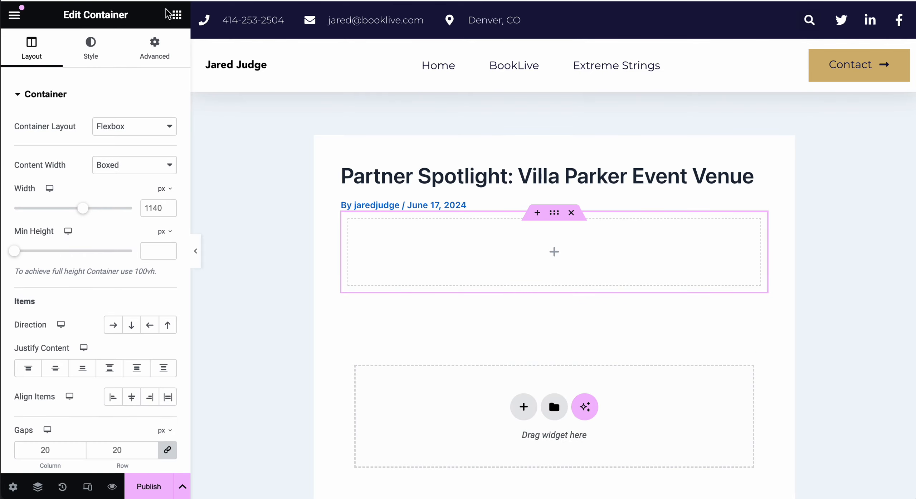
# Add a Text Editor widget to the empty container below the post title.
pyautogui.click(177, 16)
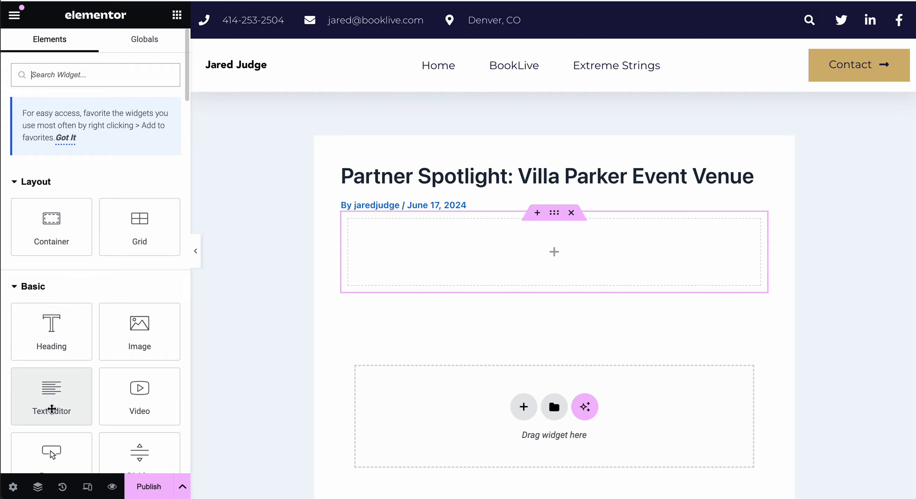
pyautogui.click(47, 397)
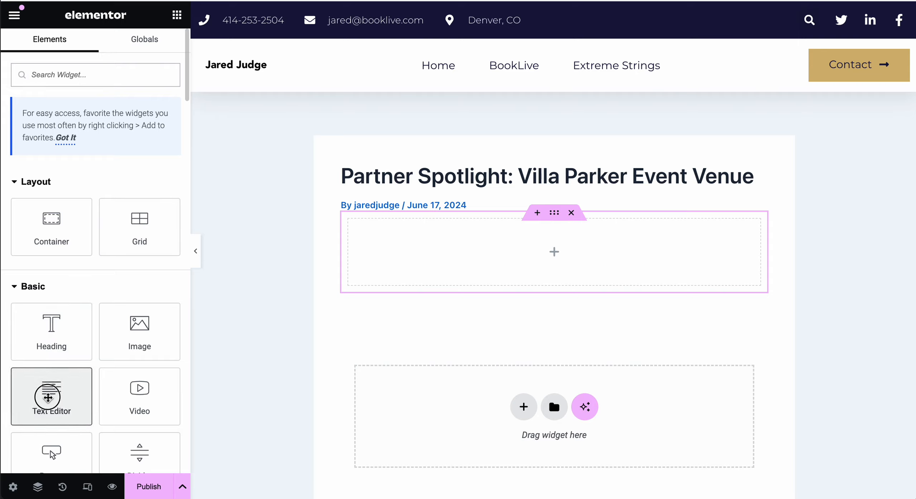
pyautogui.moveTo(47, 397); pyautogui.dragTo(489, 269)
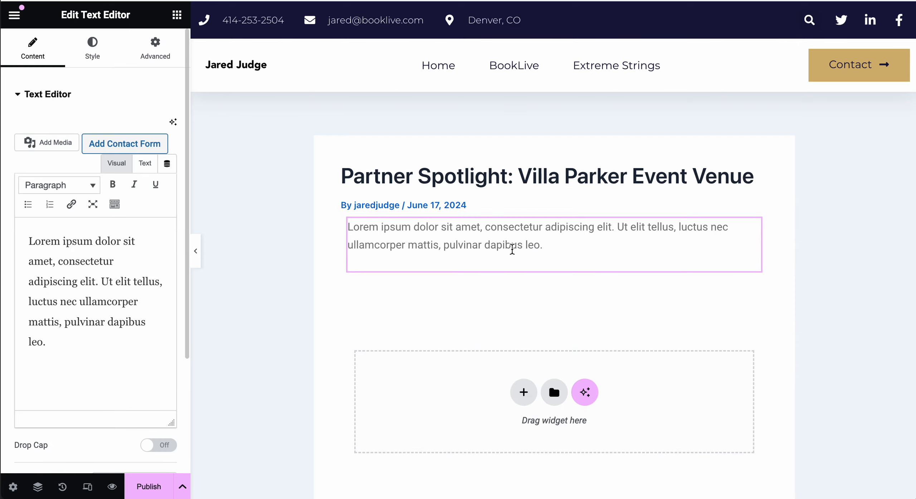
# Replace the text widget's placeholder paragraph with "Villa Parker" directly on the page.
pyautogui.click(366, 237)
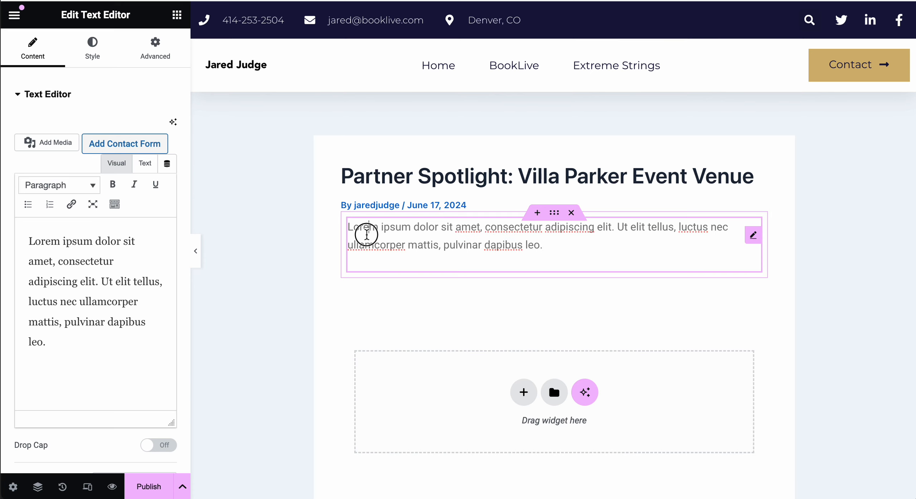
pyautogui.moveTo(347, 226); pyautogui.dragTo(407, 225)
pyautogui.click(556, 245)
pyautogui.click(417, 233)
pyautogui.click(437, 238)
pyautogui.moveTo(555, 248); pyautogui.dragTo(381, 229)
pyautogui.click(397, 229)
pyautogui.doubleClick(398, 229)
pyautogui.tripleClick(431, 240)
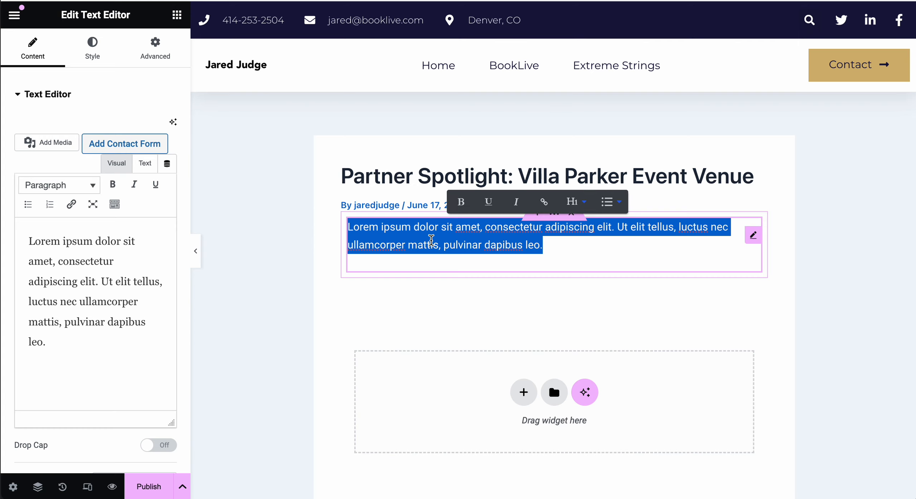
pyautogui.write('Vil')
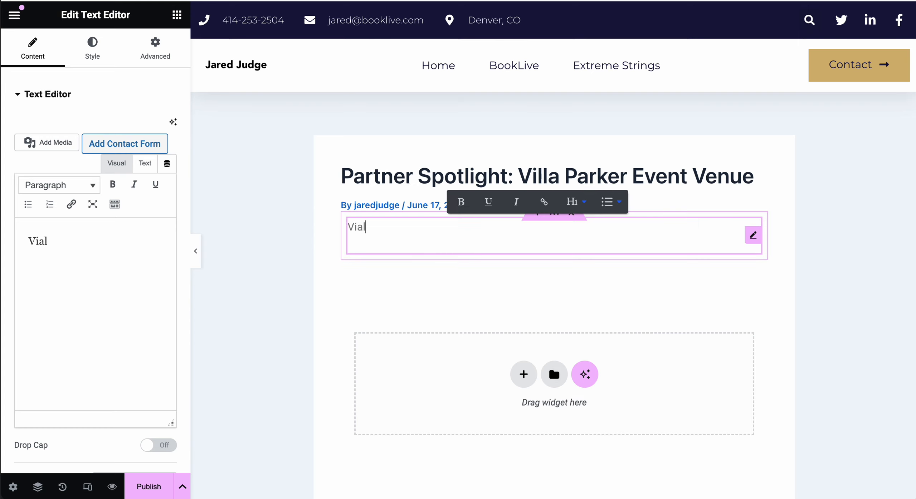
pyautogui.write('la Parker')
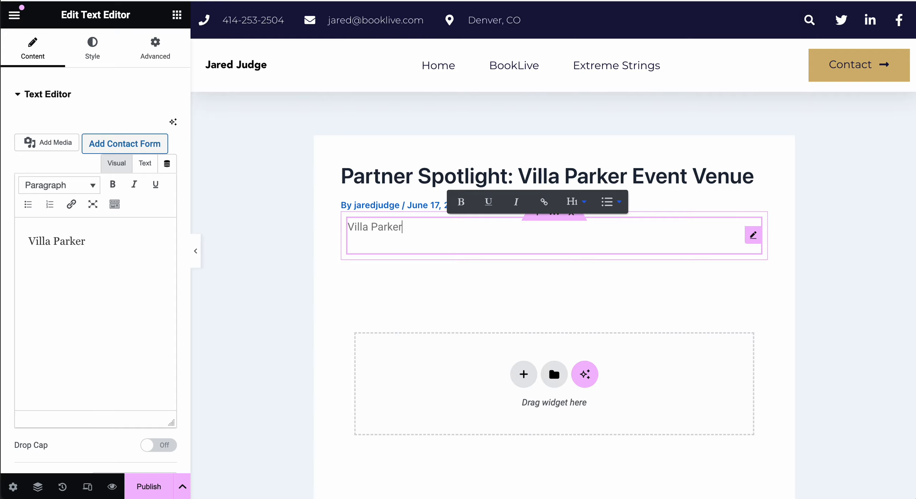
# Extend the text widget's content to "Villa Parker..." in its settings.
pyautogui.click(81, 264)
pyautogui.moveTo(90, 239); pyautogui.dragTo(29, 227)
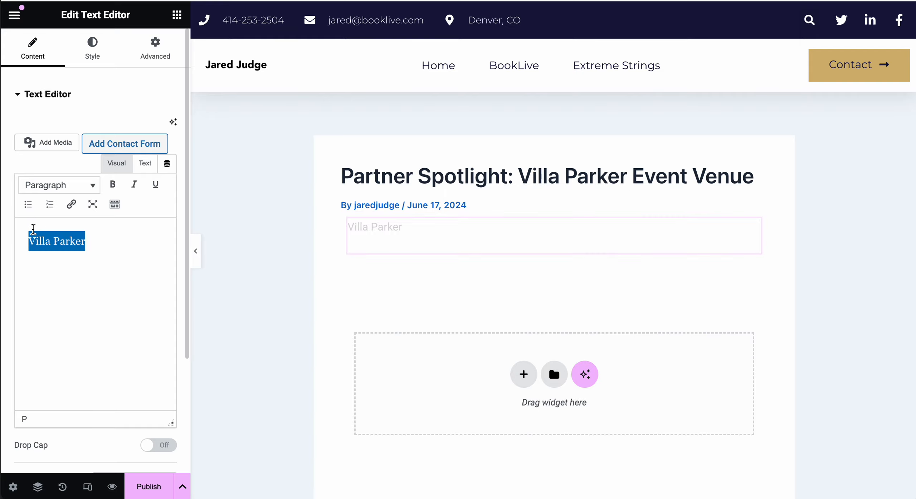
pyautogui.click(21, 257)
pyautogui.click(93, 245)
pyautogui.moveTo(92, 244); pyautogui.dragTo(21, 239)
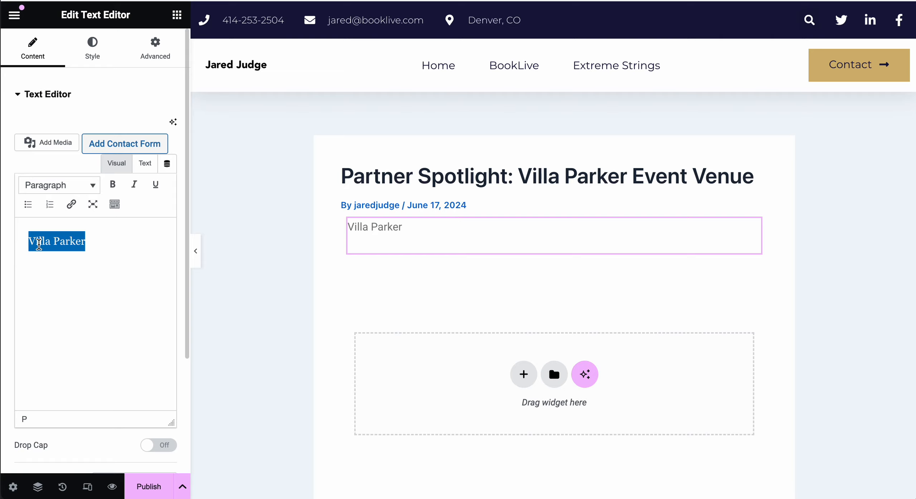
pyautogui.click(105, 247)
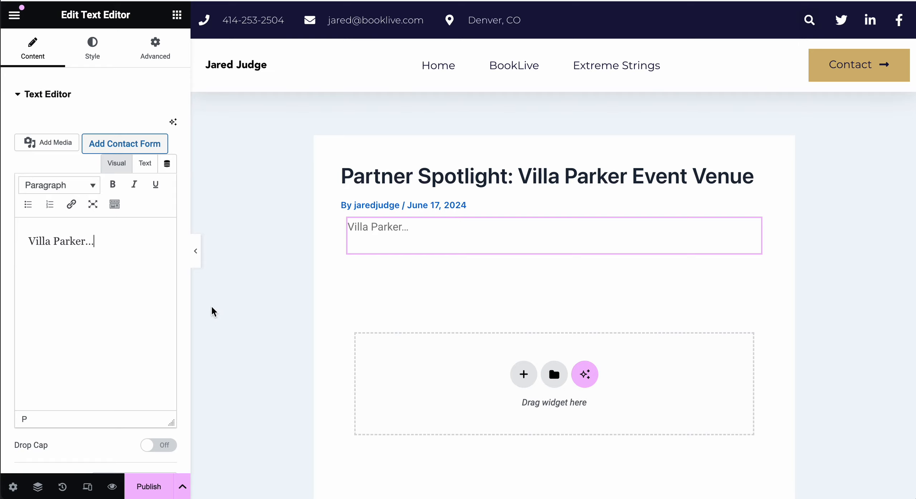
# Add an Image widget below the text and fill it with Northside_ReviewsSlider.jpg from the media library.
pyautogui.click(333, 312)
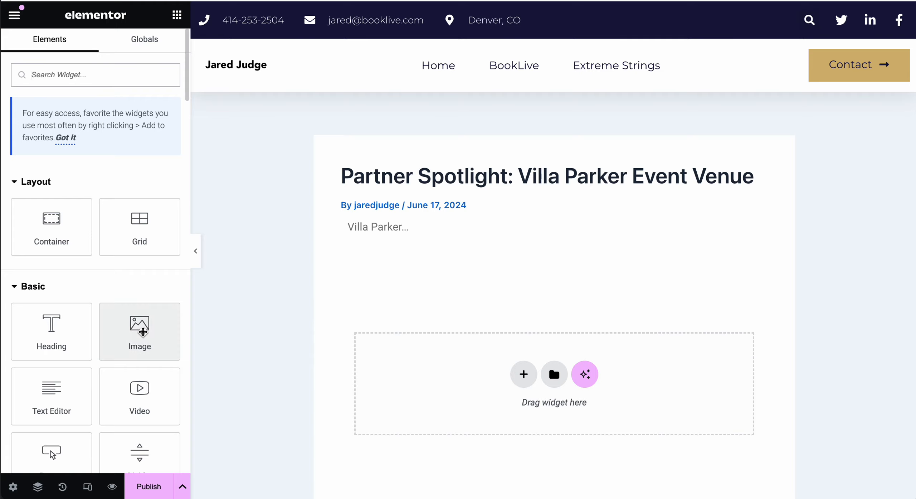
pyautogui.moveTo(137, 339); pyautogui.dragTo(418, 247)
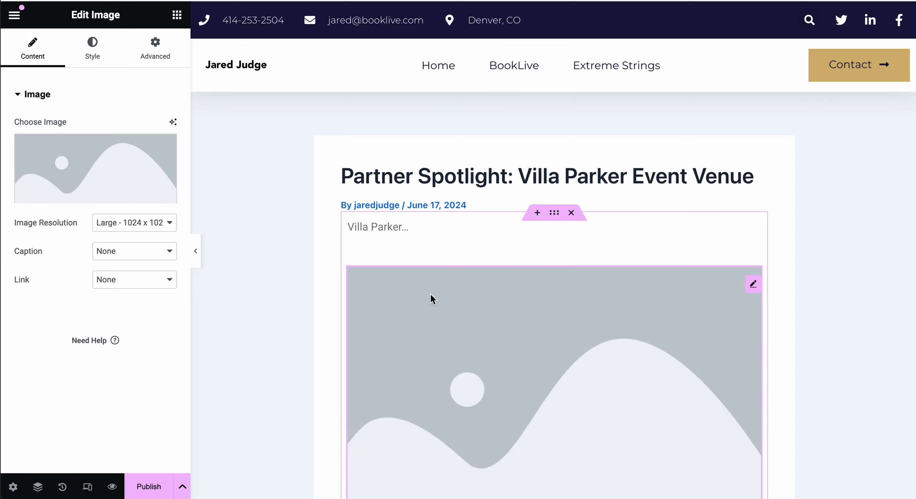
pyautogui.click(92, 170)
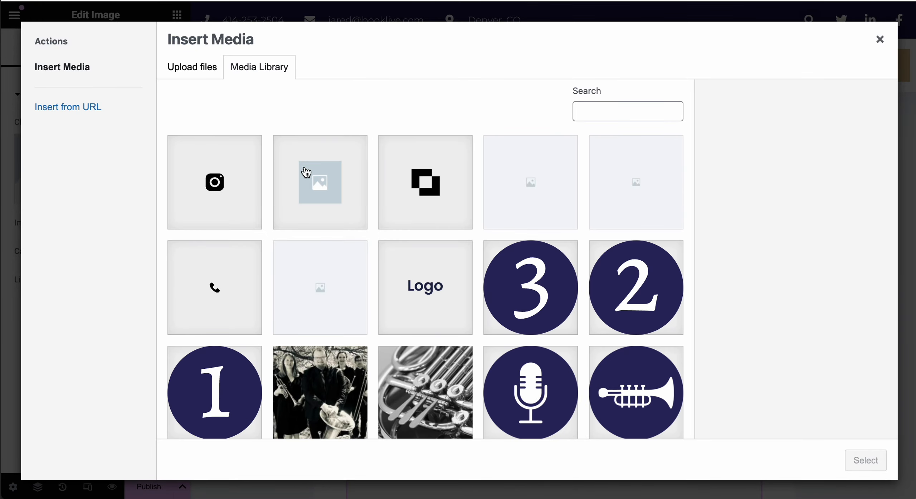
pyautogui.scroll(-3, 308, 179)
pyautogui.click(435, 285)
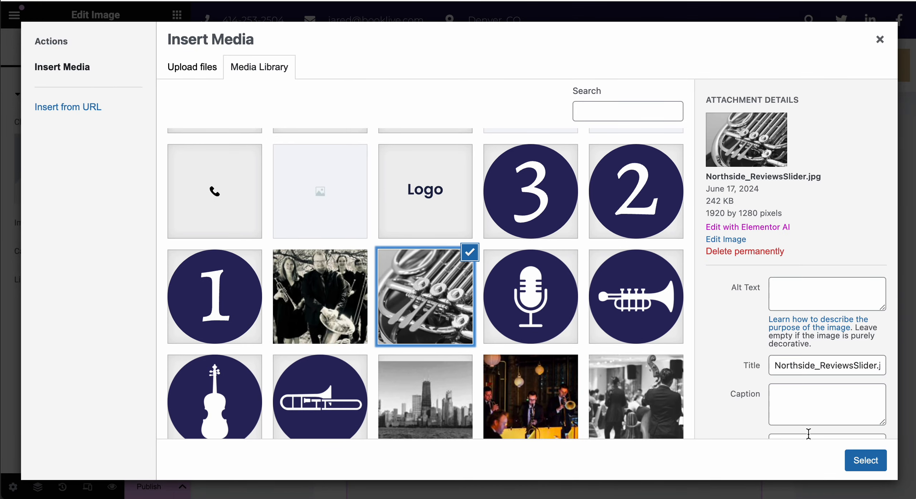
pyautogui.click(865, 459)
pyautogui.scroll(-5, 698, 261)
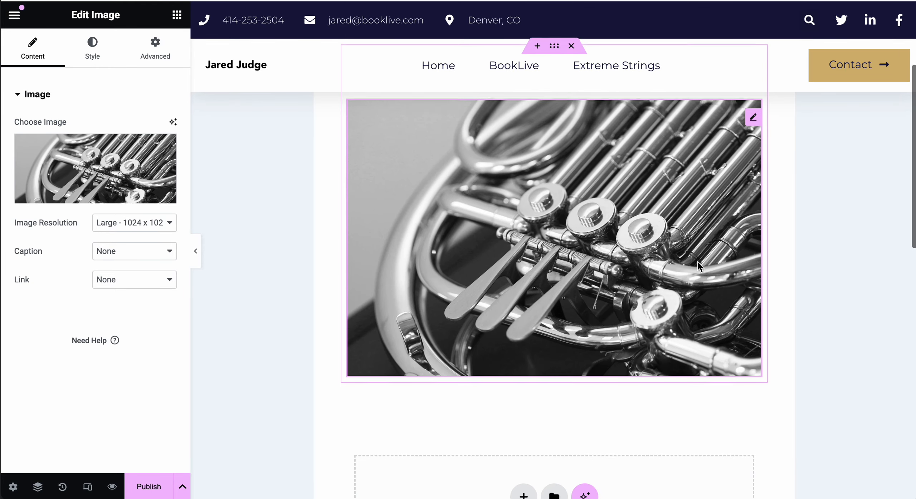
pyautogui.scroll(7, 697, 261)
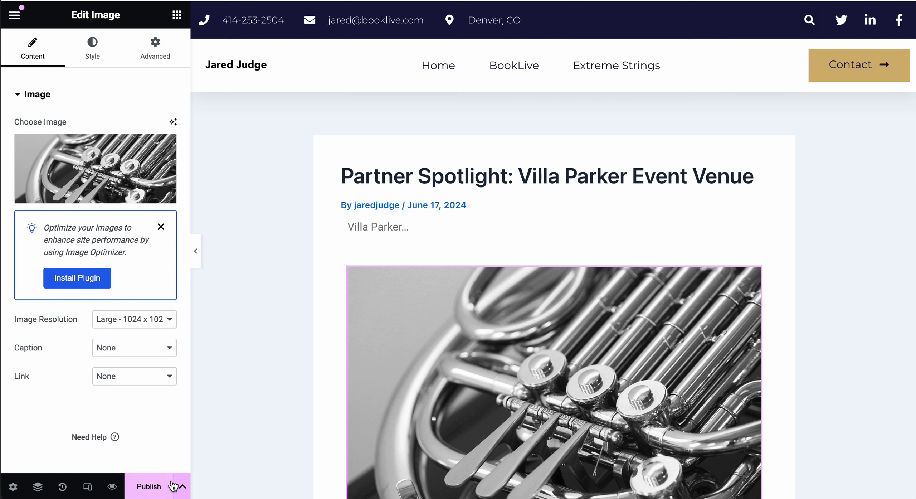
# Publish the post and exit Elementor to the WordPress dashboard.
pyautogui.click(149, 488)
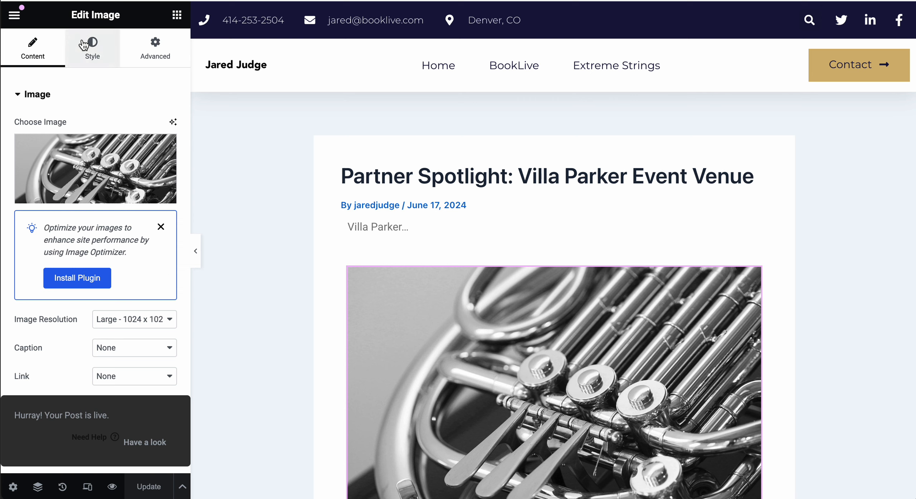
pyautogui.click(16, 18)
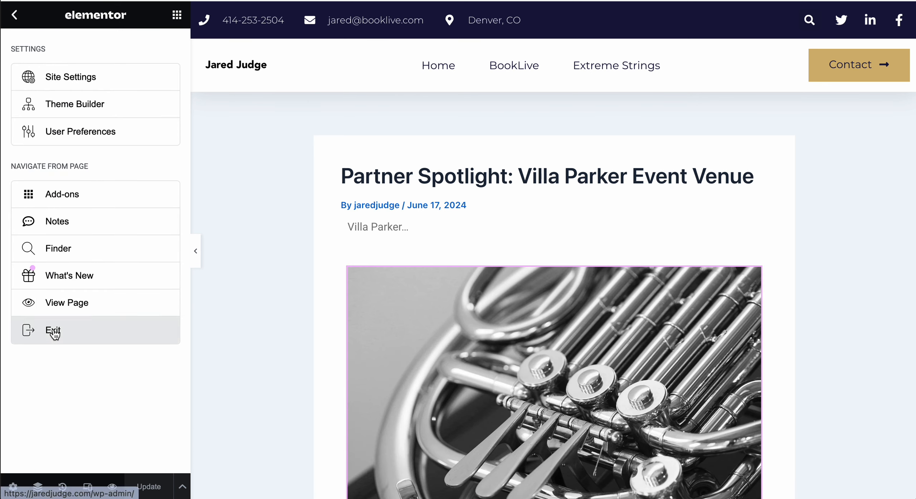
pyautogui.click(53, 331)
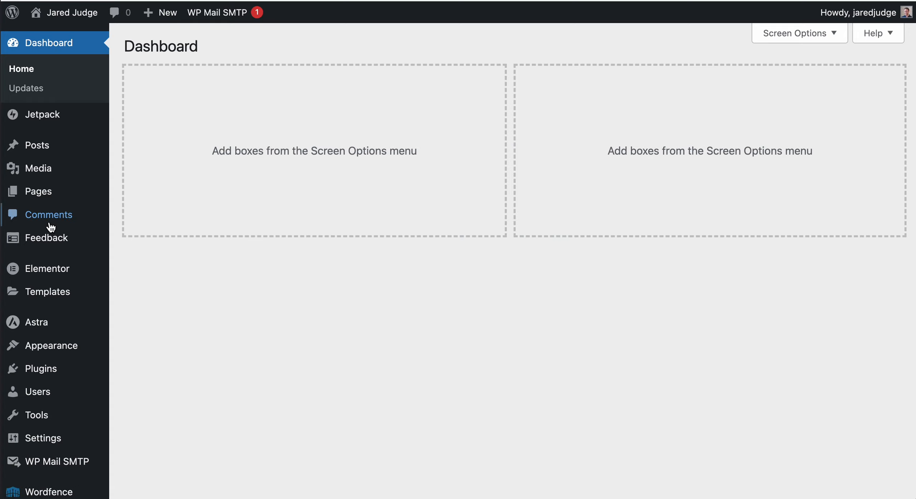
# Open the Villa Parker partner spotlight post from the list of all posts.
pyautogui.moveTo(43, 150)
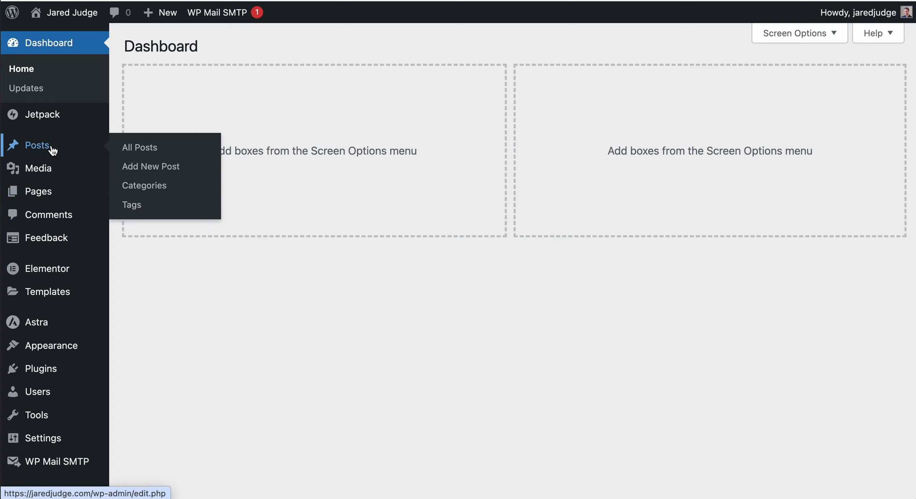
pyautogui.click(140, 149)
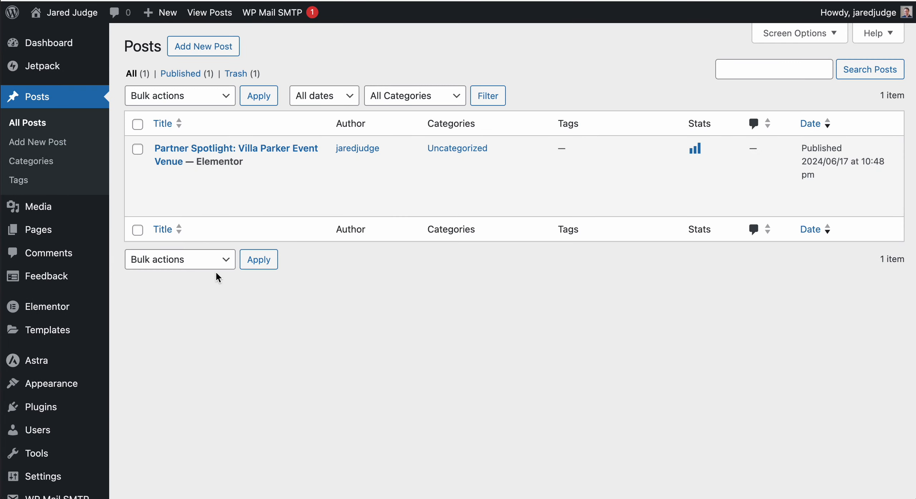
pyautogui.moveTo(226, 206)
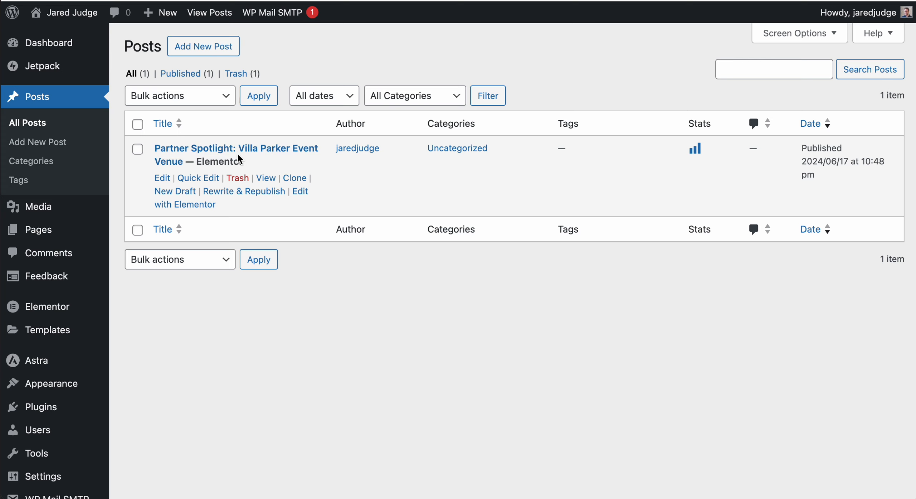
pyautogui.click(218, 152)
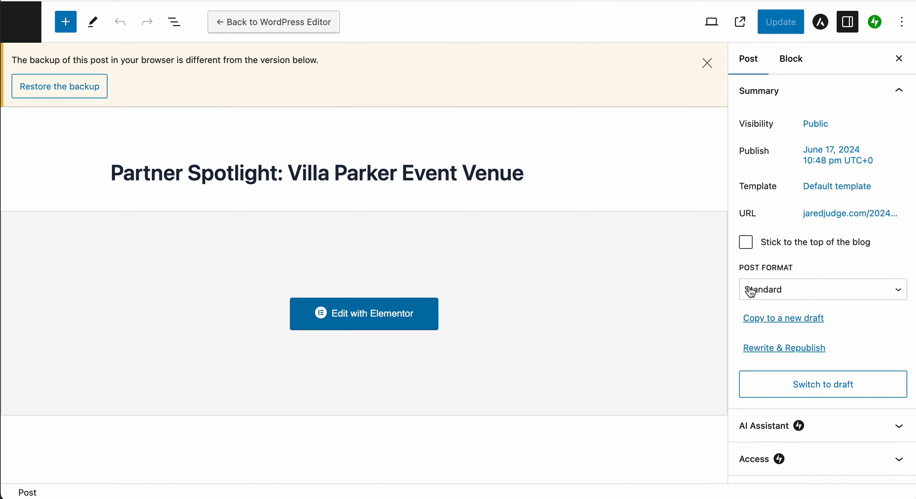
# Reopen the post in Elementor and look over its page down to the comment section.
pyautogui.scroll(-3, 750, 292)
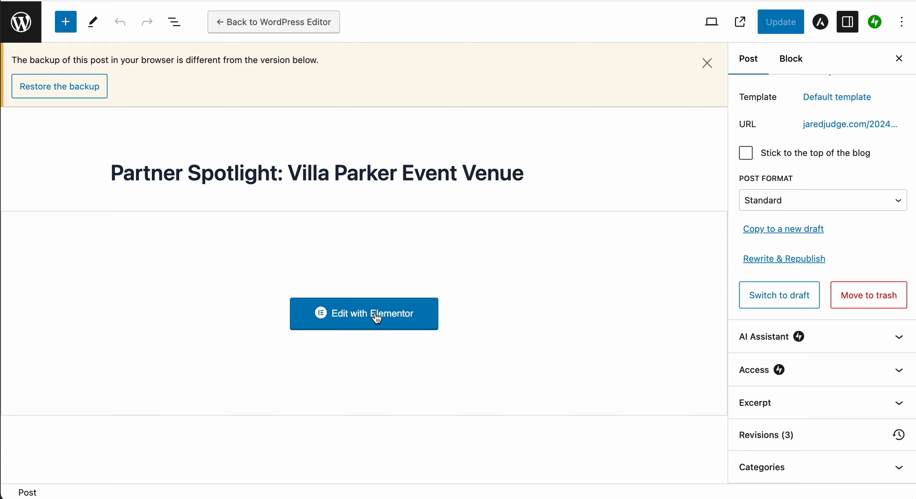
pyautogui.click(373, 319)
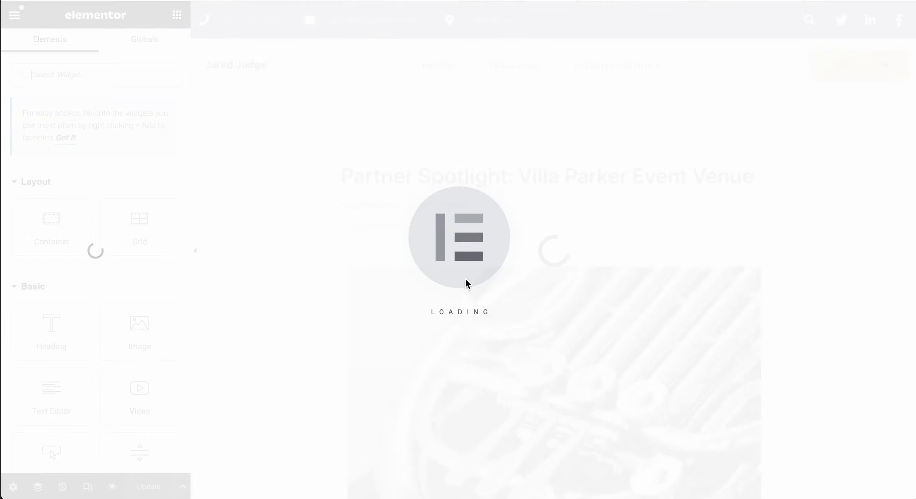
pyautogui.scroll(-12, 499, 314)
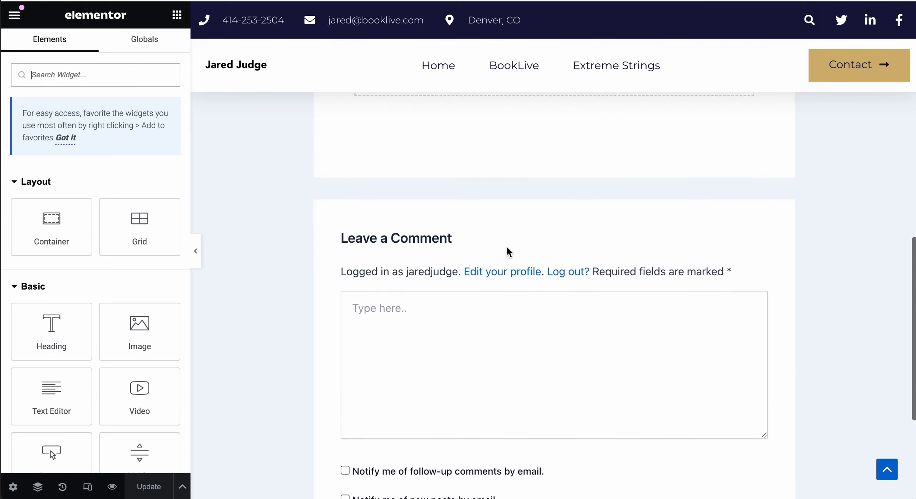
pyautogui.scroll(12, 506, 246)
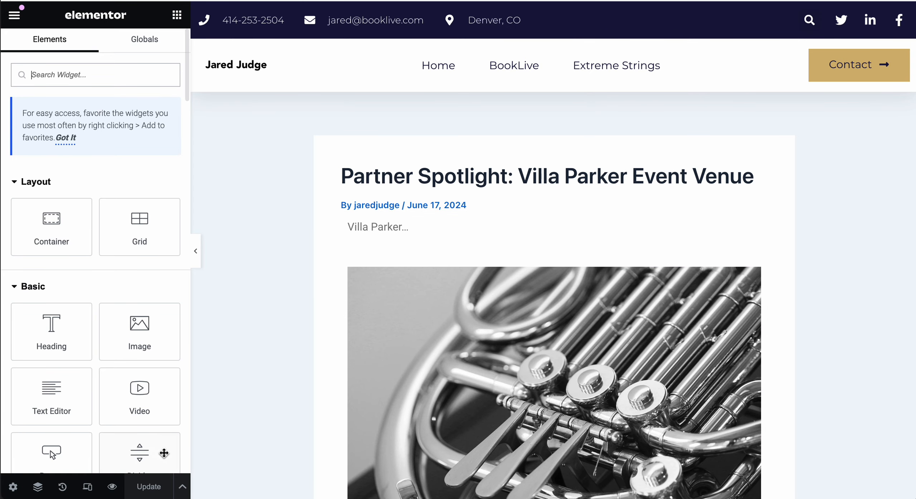